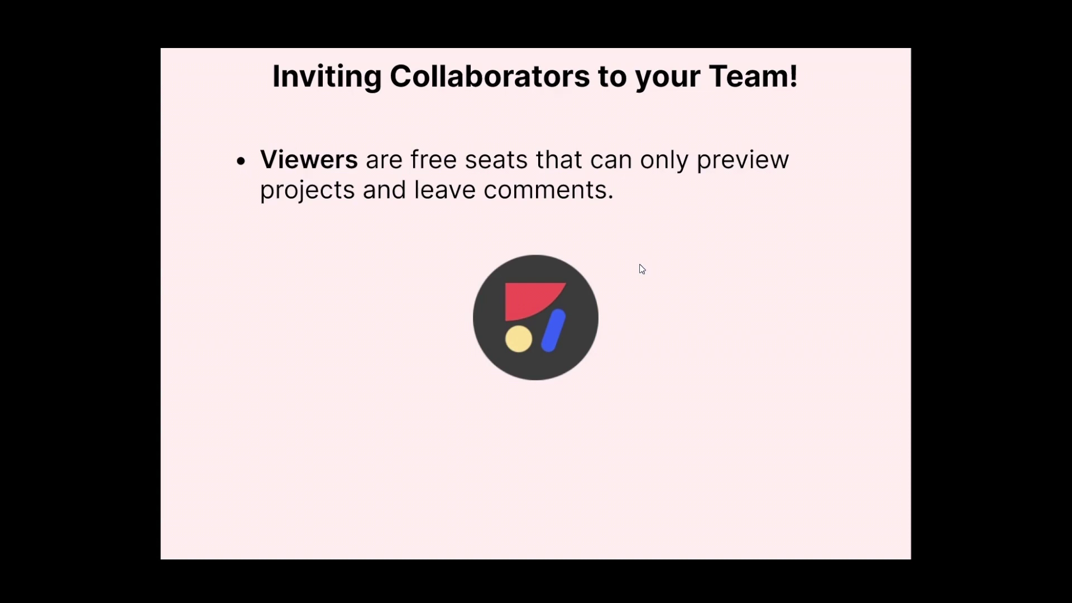
- Advance the slideshow to the Admins slide: Admins can do everything except delete projects
key(Right)
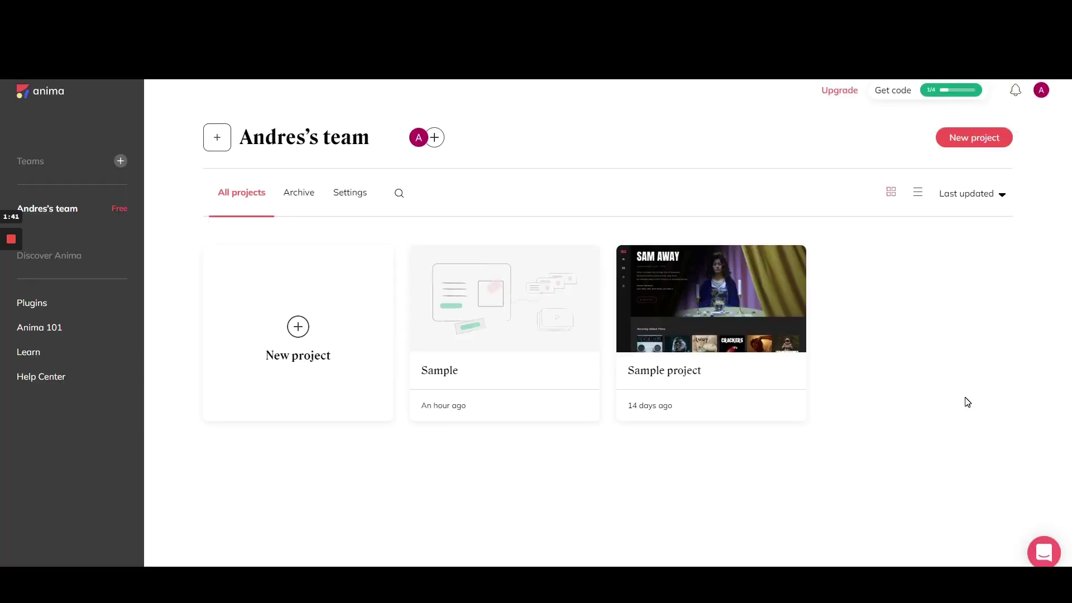
click(437, 142)
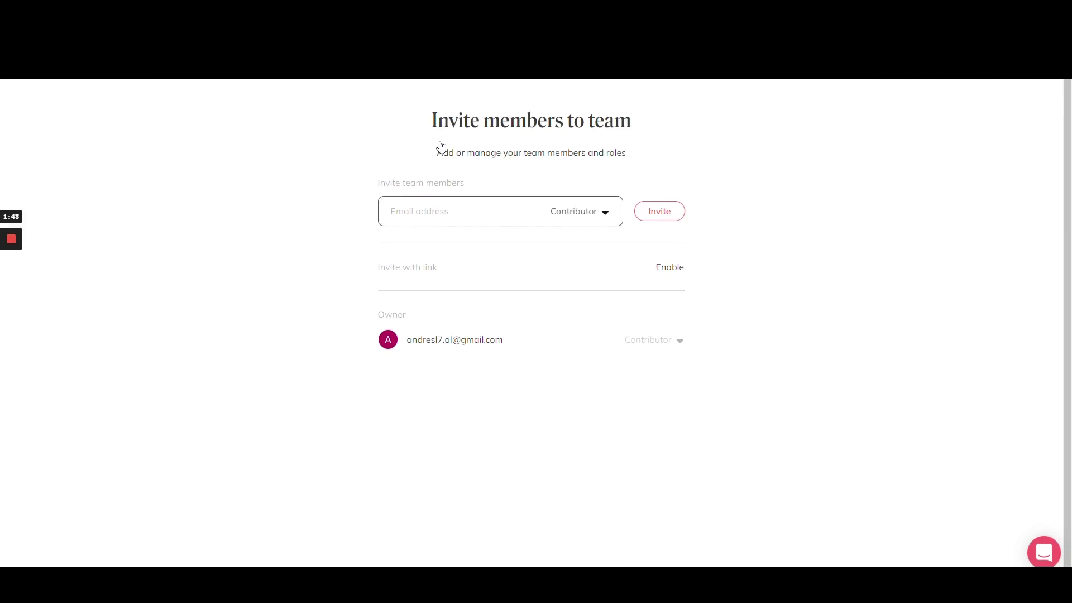
click(610, 220)
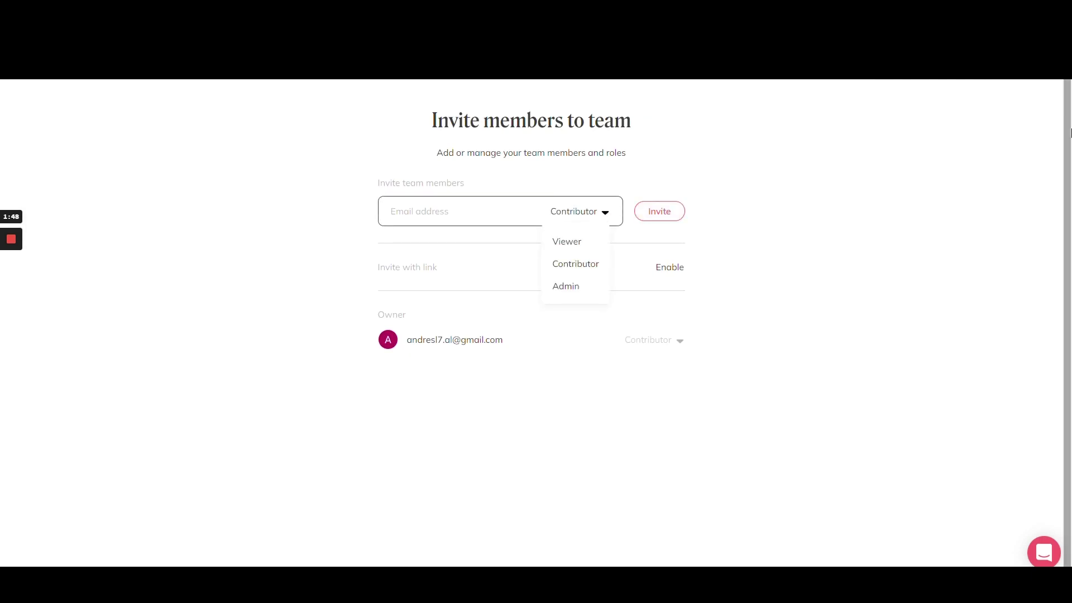
click(1036, 82)
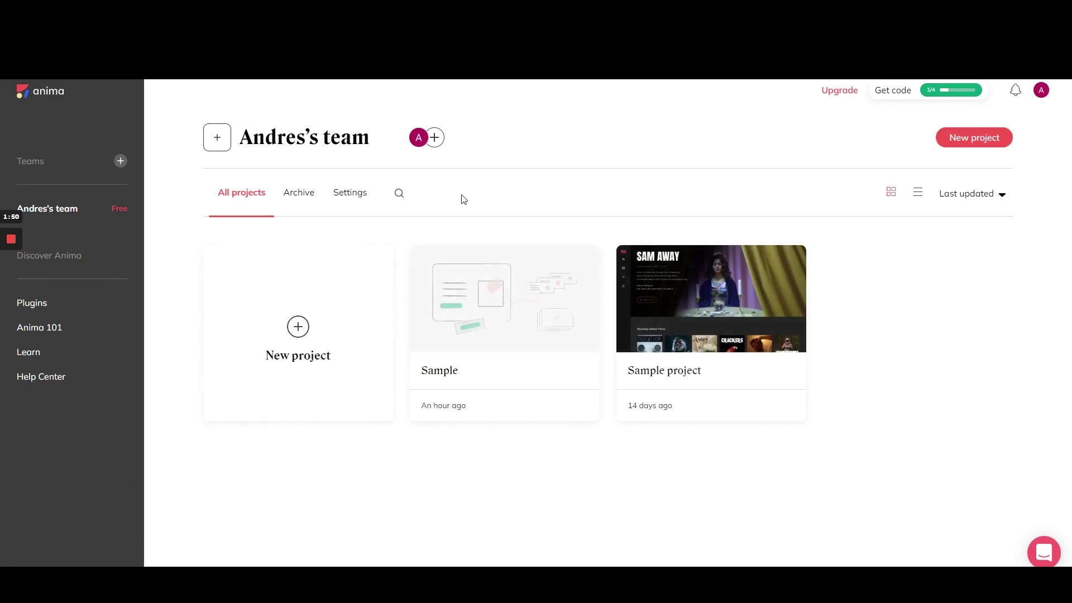
click(352, 192)
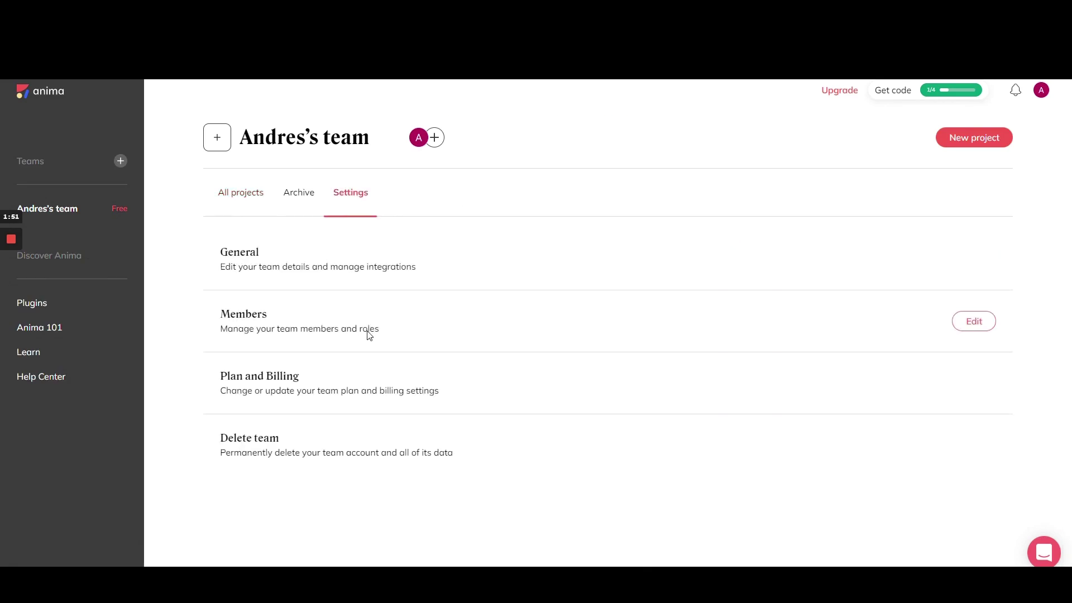
click(239, 195)
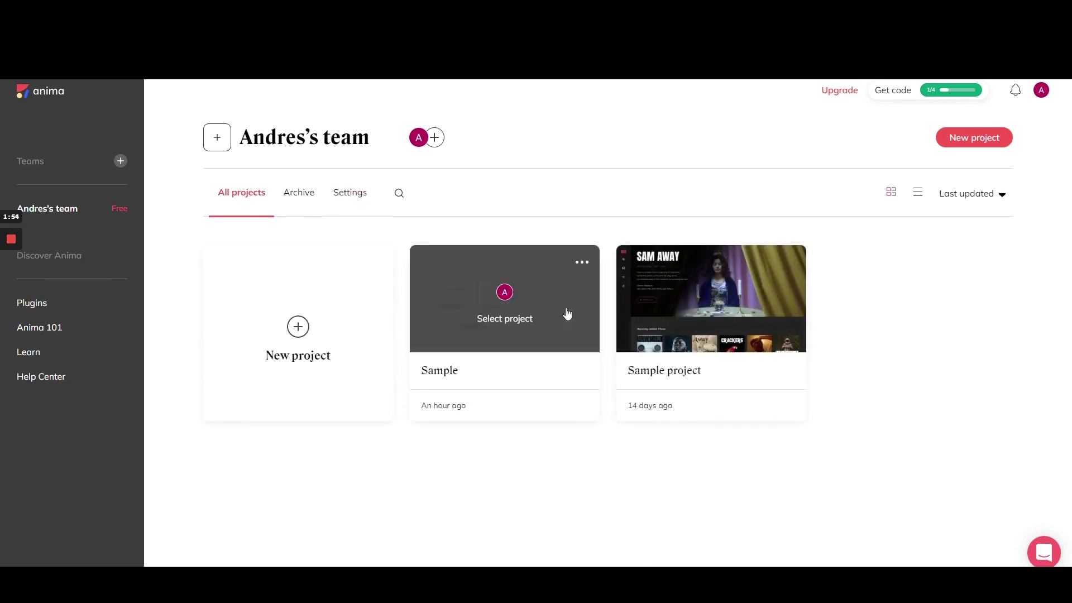
- Open the Sample project's share dialog on the Invite to project guest tab
click(646, 324)
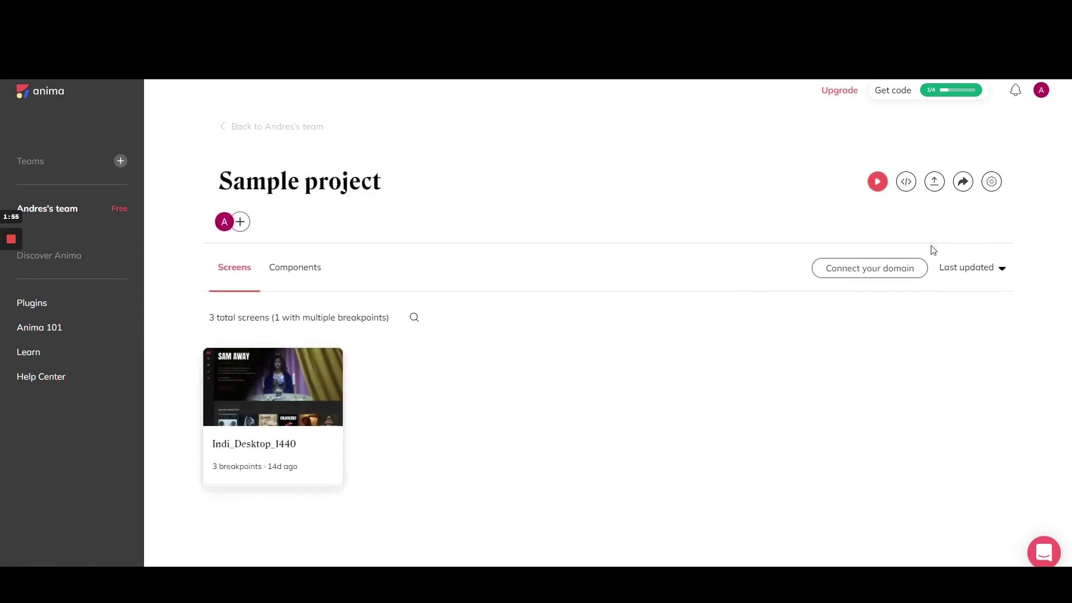
click(962, 189)
click(544, 210)
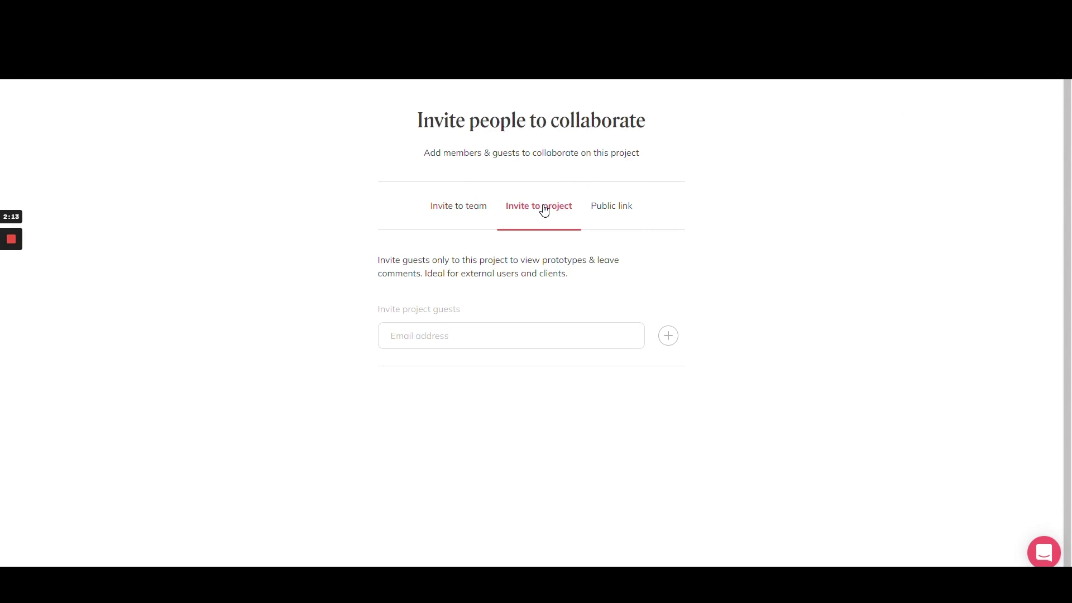